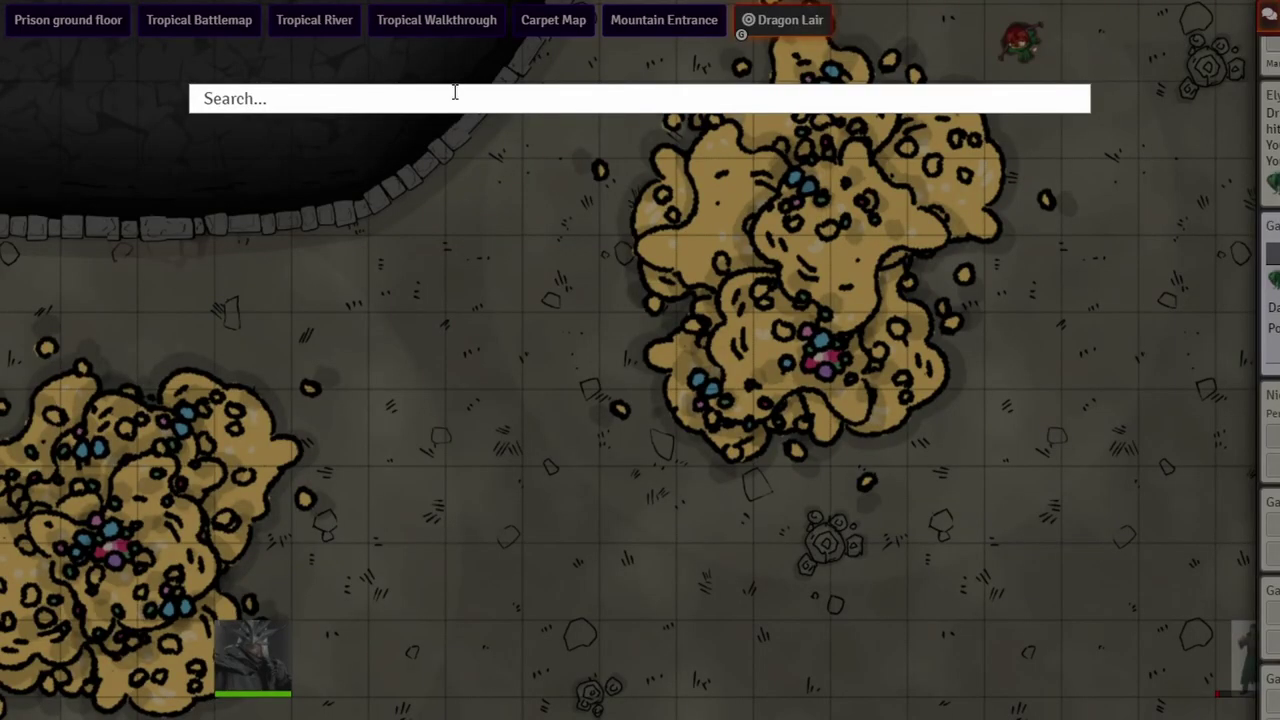
# - Search the world for 'flame' and scroll through the matching spells, items and monsters
pyautogui.click(455, 92)
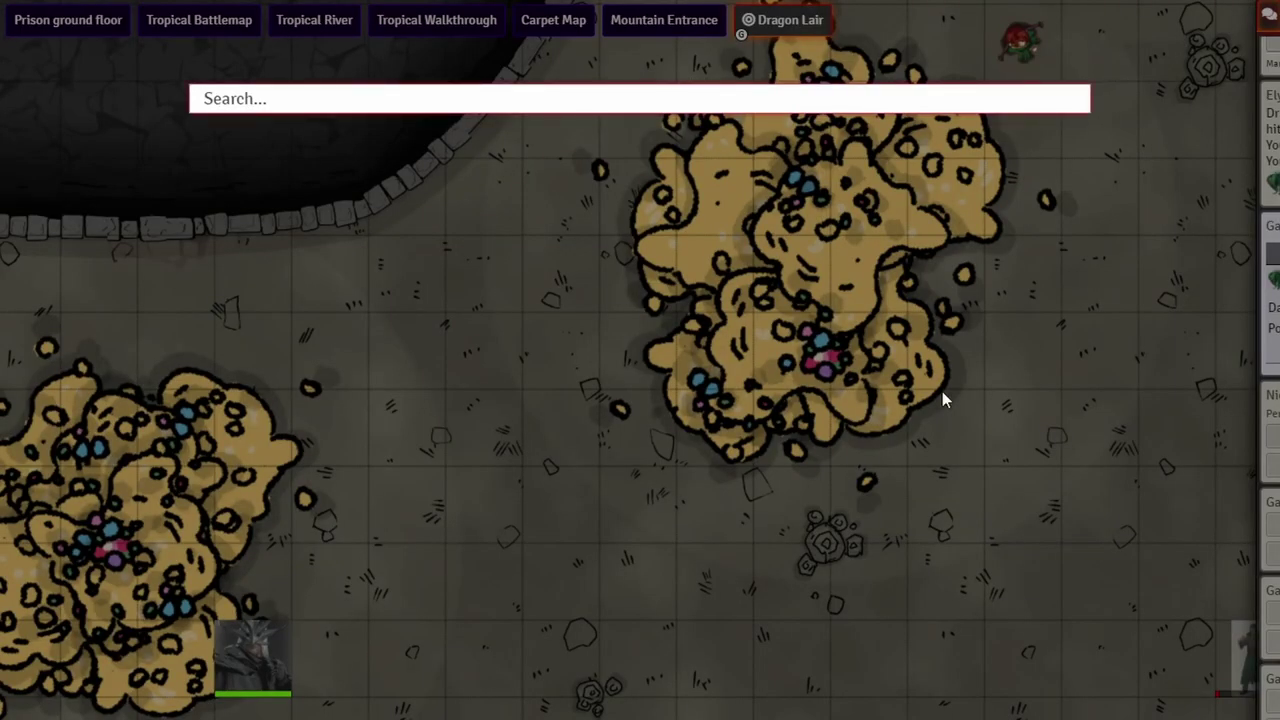
pyautogui.write('flame')
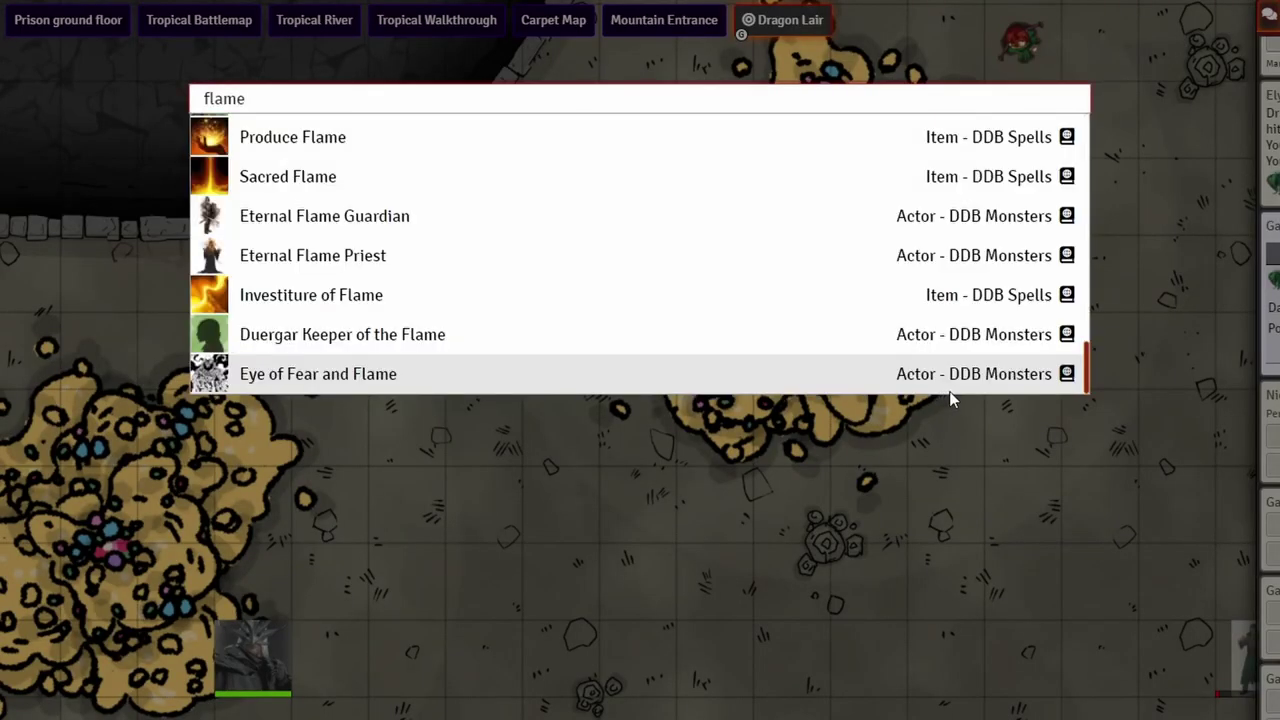
pyautogui.scroll(1, 825, 218)
pyautogui.scroll(8, 823, 224)
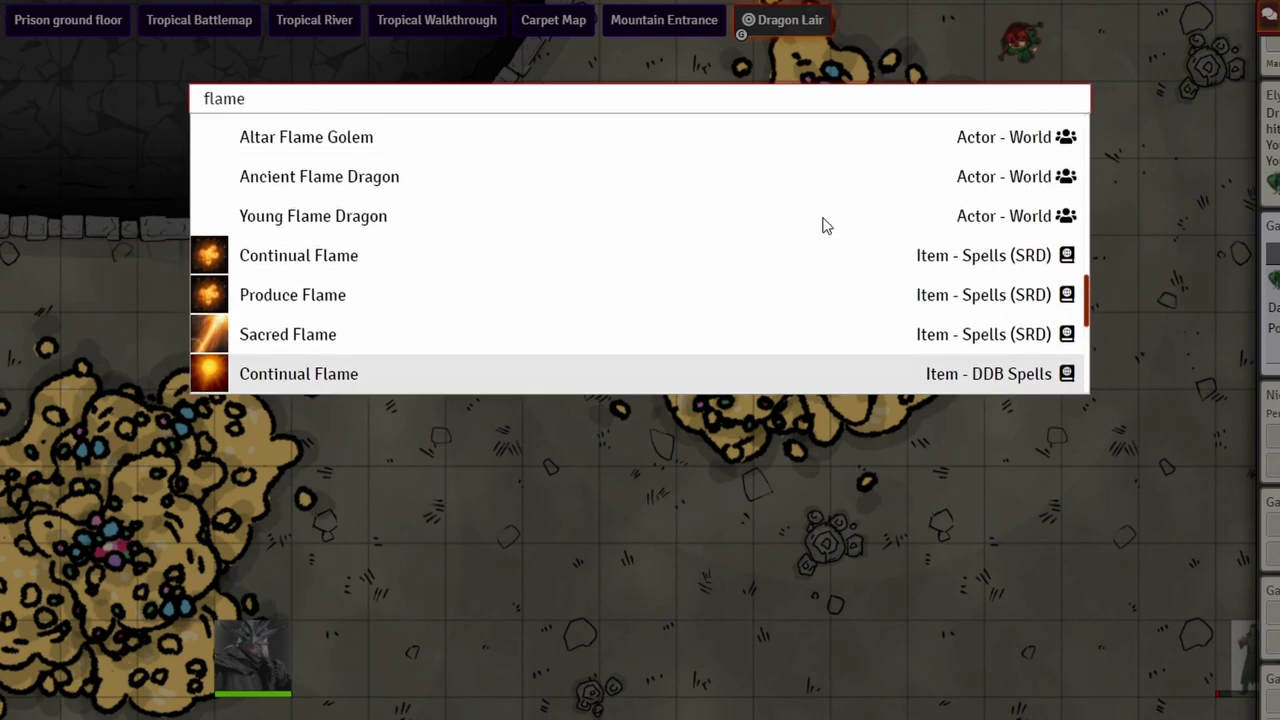
pyautogui.scroll(5, 757, 234)
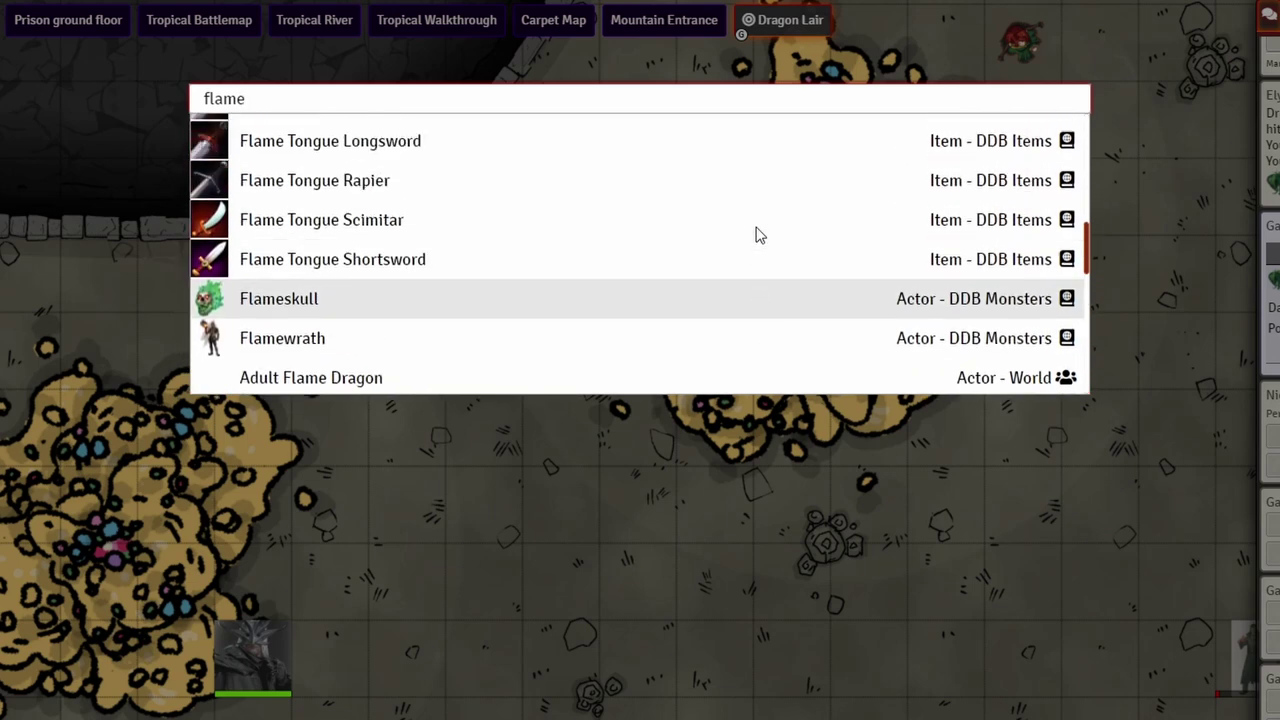
pyautogui.scroll(7, 757, 234)
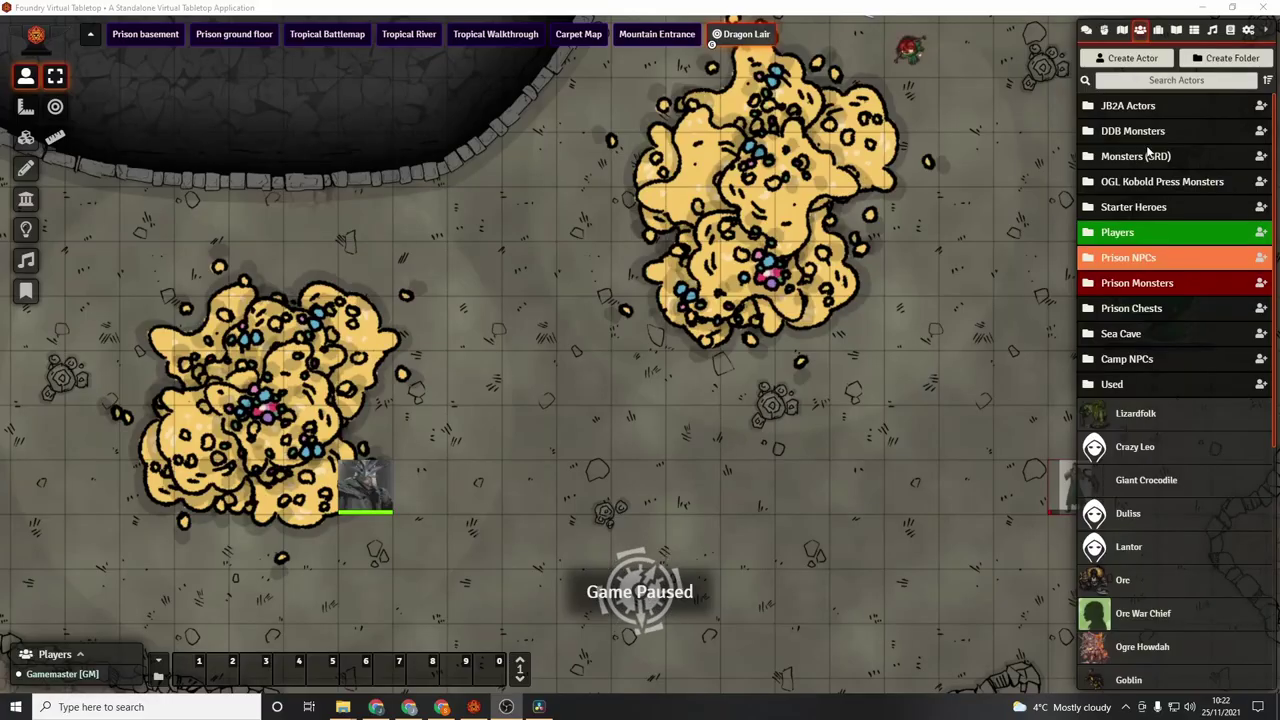
# - Expand the Monsters (SRD) actor folder and scroll through its creatures
pyautogui.click(1140, 156)
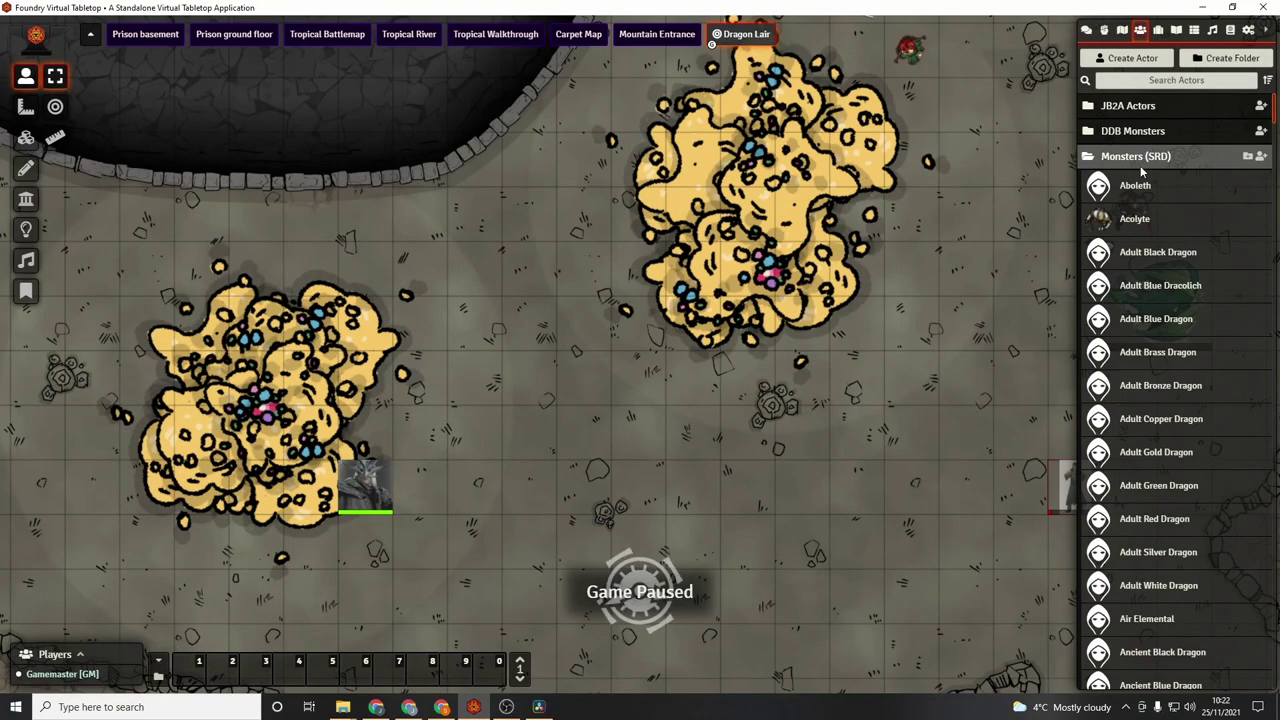
pyautogui.scroll(-10, 1140, 172)
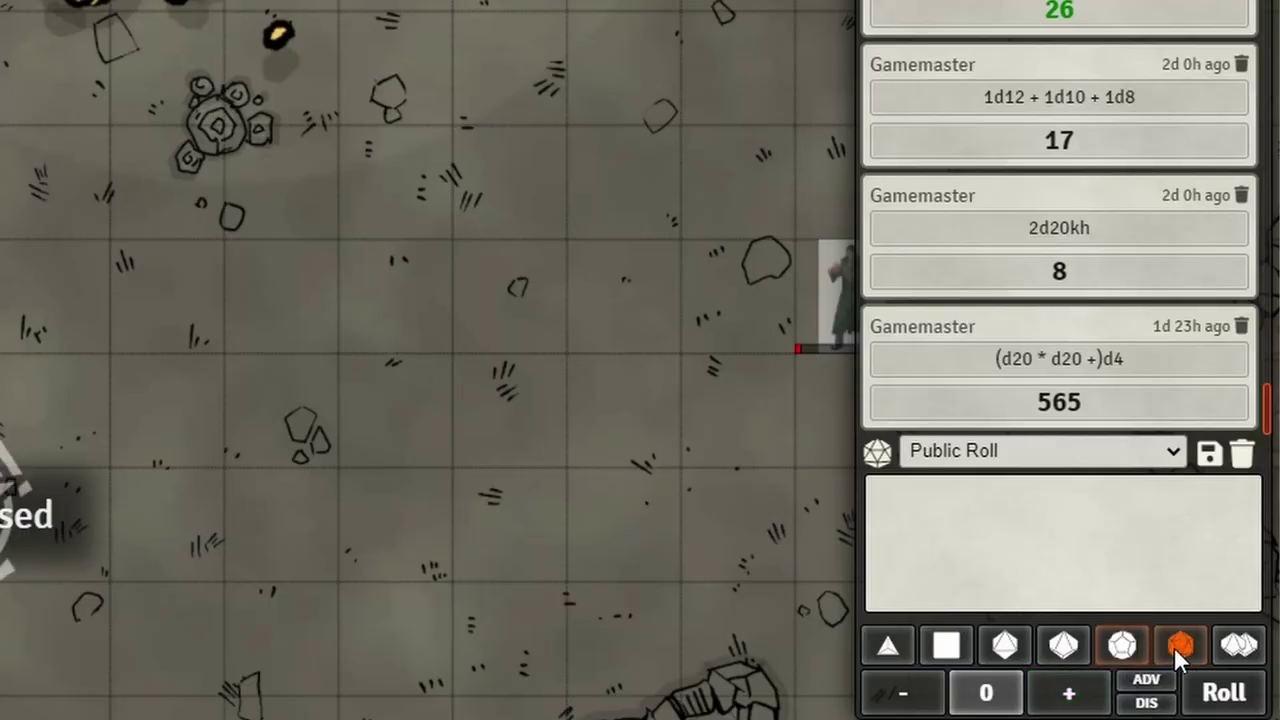
# - Make a public 1d20 roll, then compose a 1d12+1 roll in the dice tray
pyautogui.click(1178, 646)
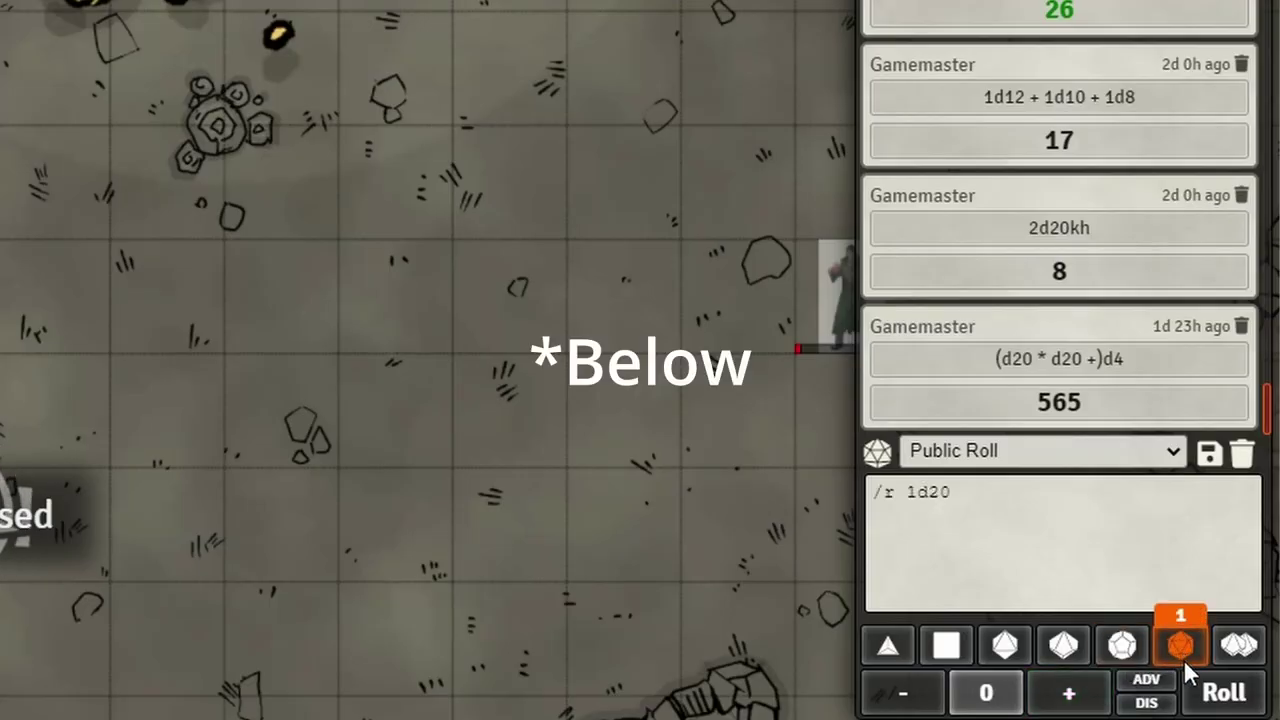
pyautogui.click(1222, 695)
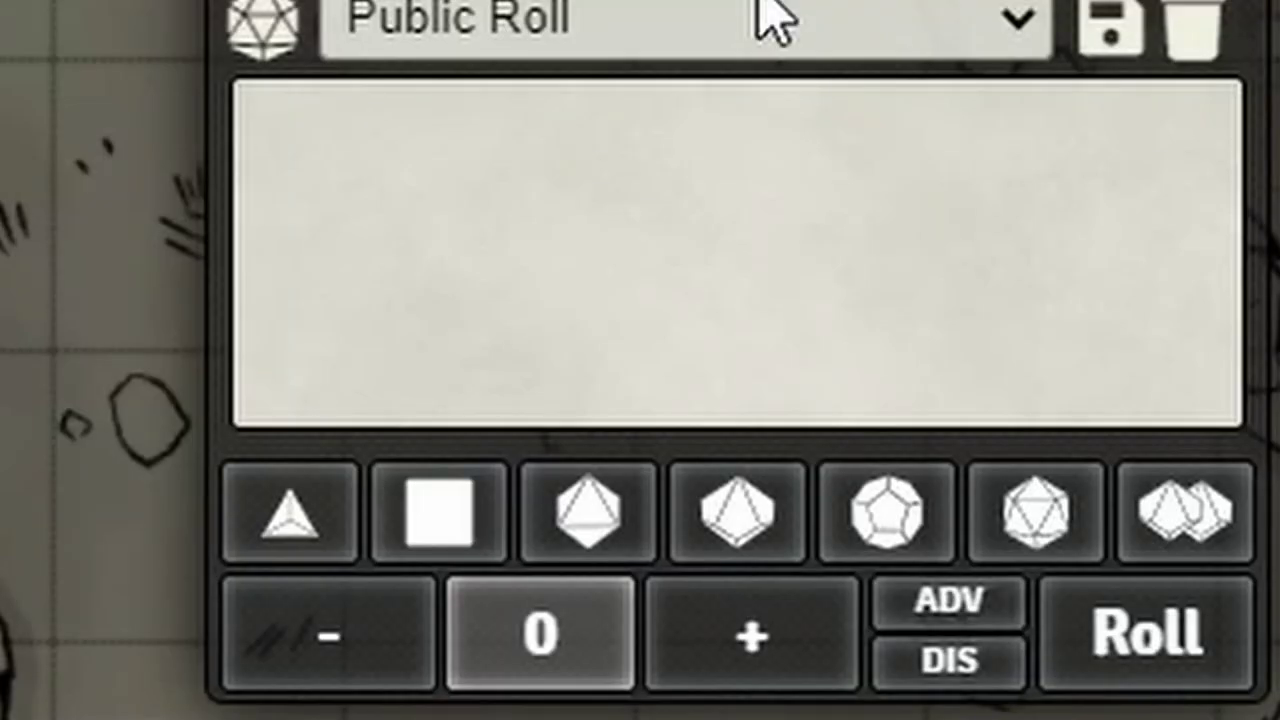
pyautogui.click(878, 510)
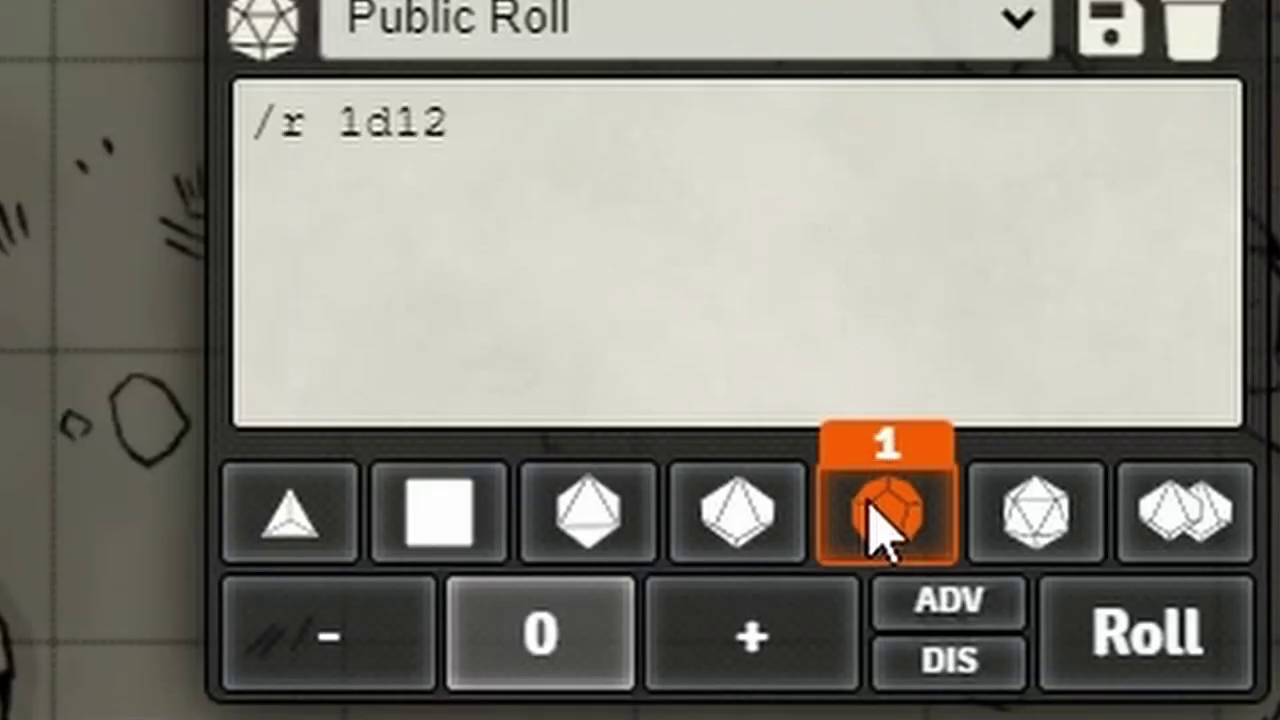
pyautogui.click(716, 680)
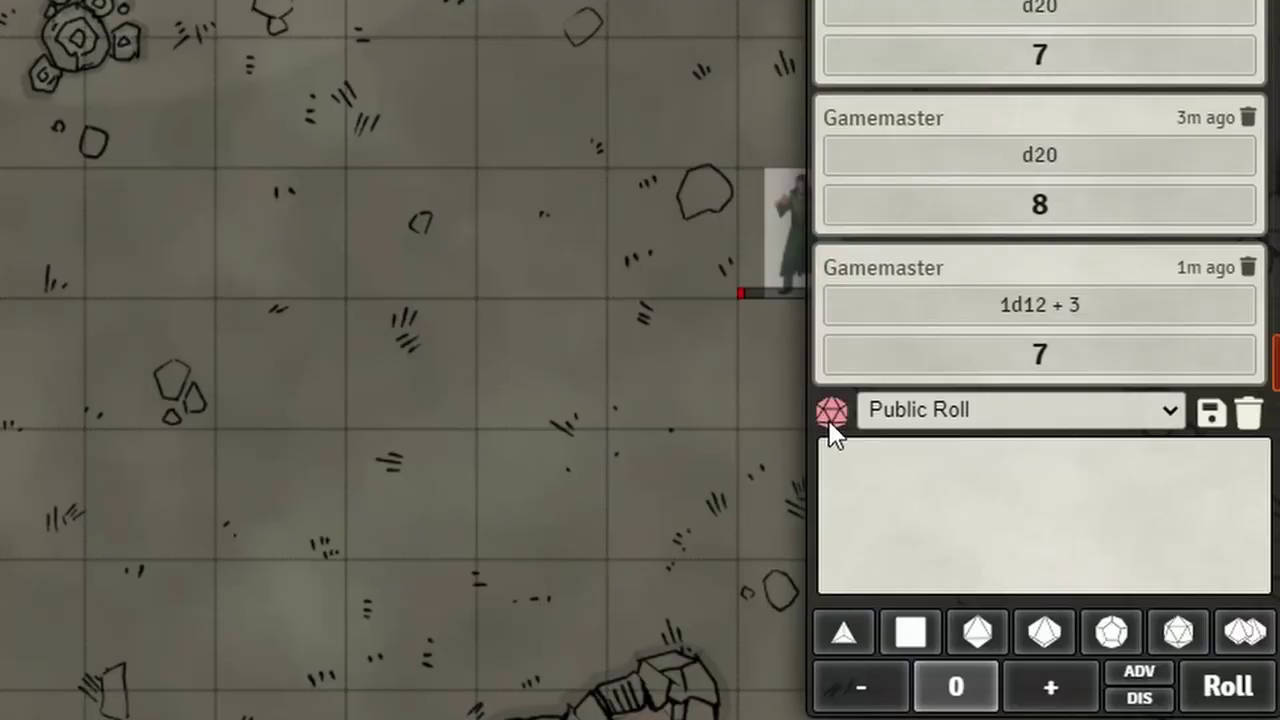
# - Roll d20 + d4 - d4 with the Roll Dice calculator
pyautogui.click(830, 421)
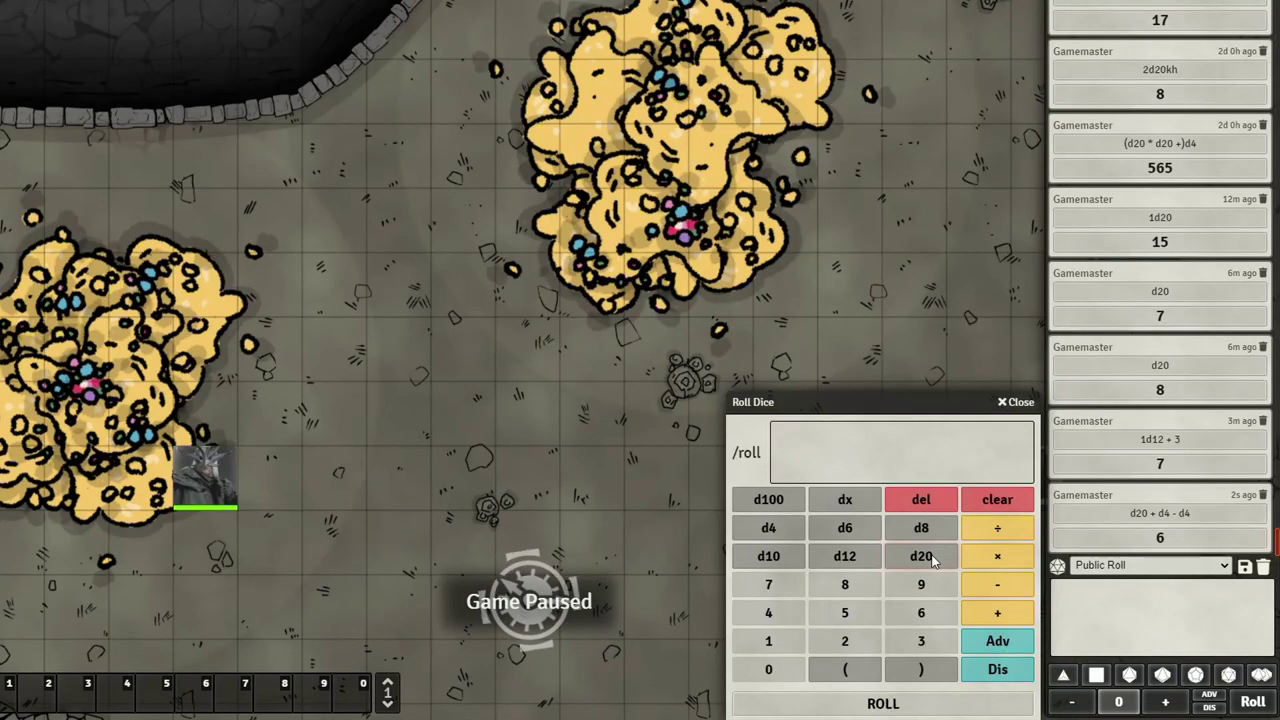
pyautogui.click(776, 533)
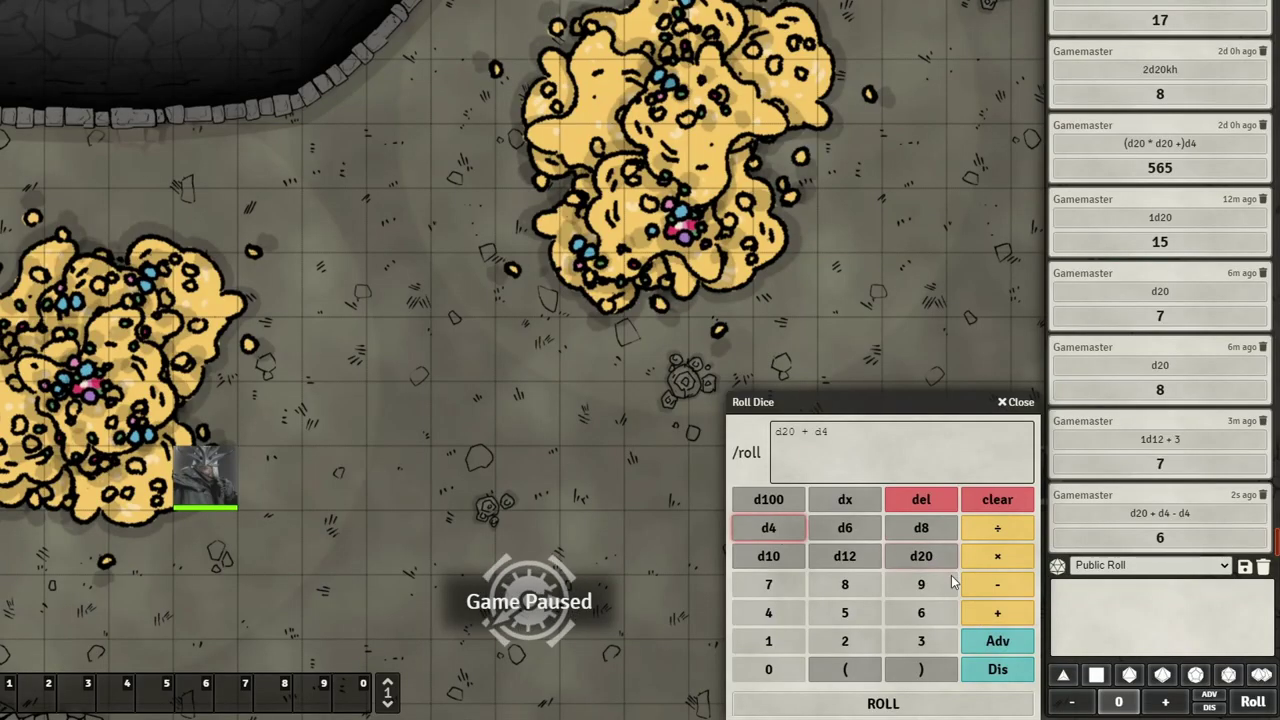
pyautogui.click(990, 585)
pyautogui.click(768, 528)
pyautogui.click(883, 703)
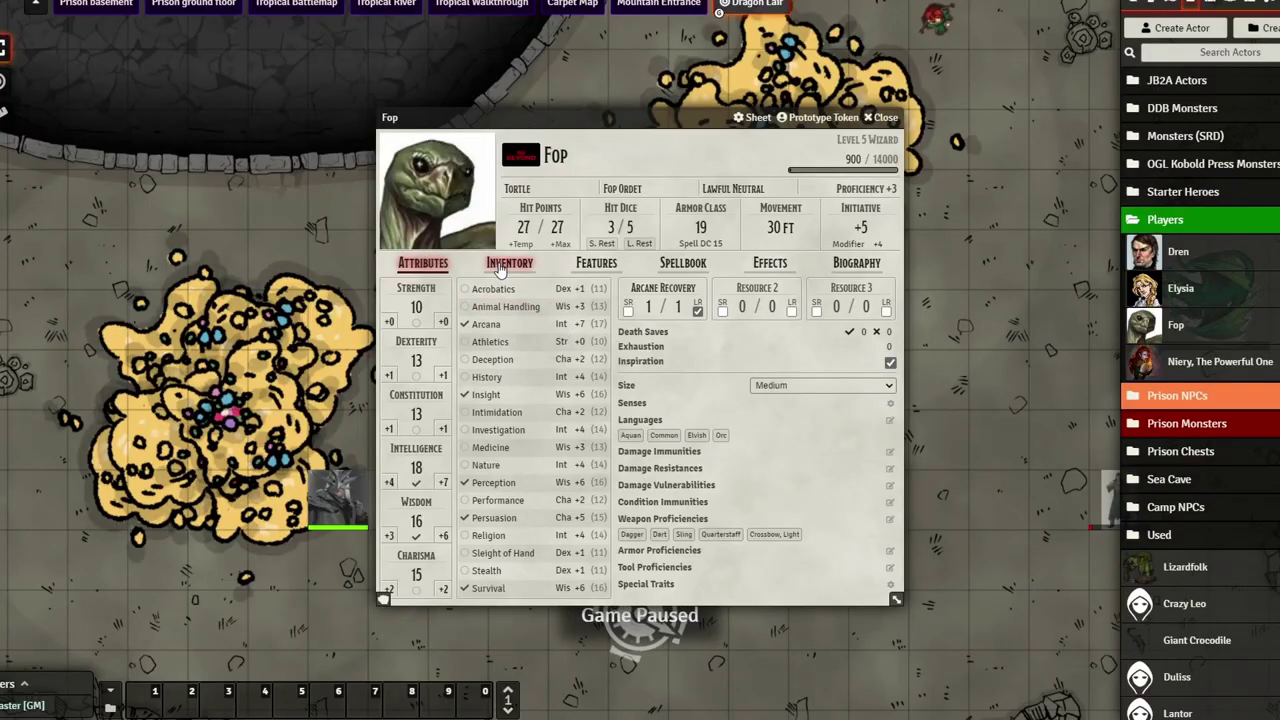
# - Review Fop's Inventory, Features, Spellbook and Effects in both character sheet layouts
pyautogui.click(508, 265)
pyautogui.click(590, 265)
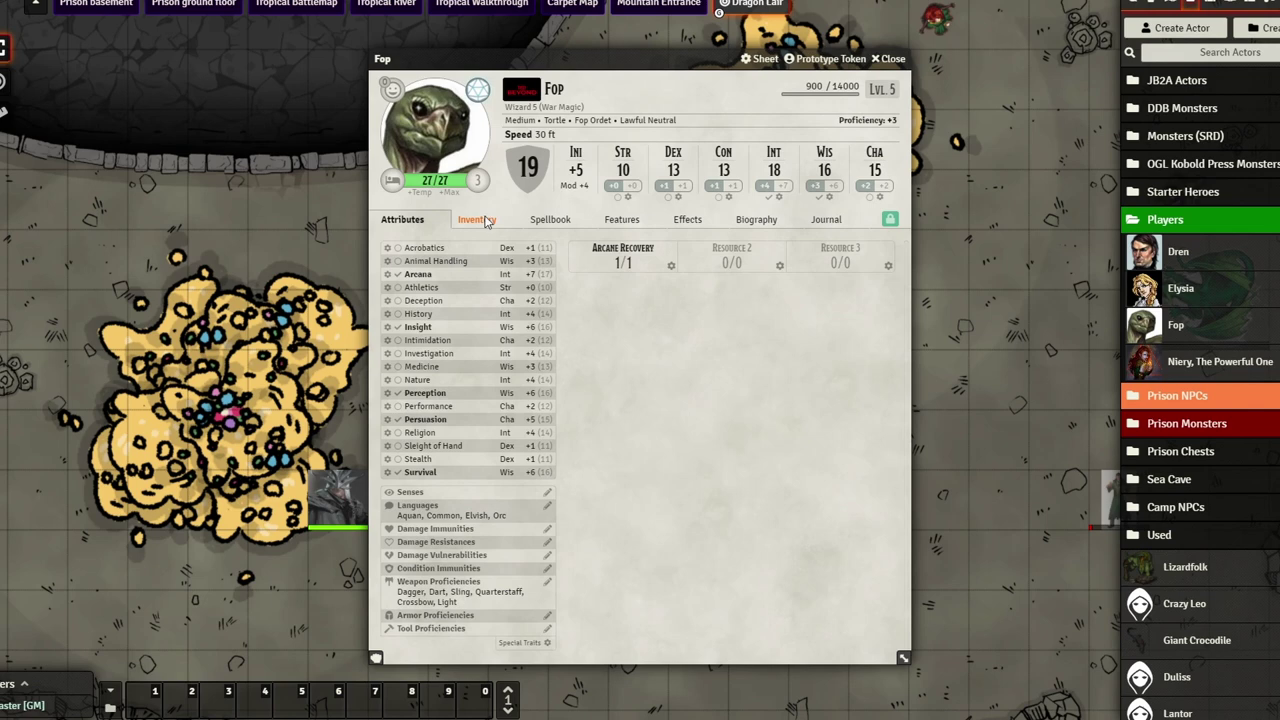
pyautogui.click(487, 221)
pyautogui.click(549, 220)
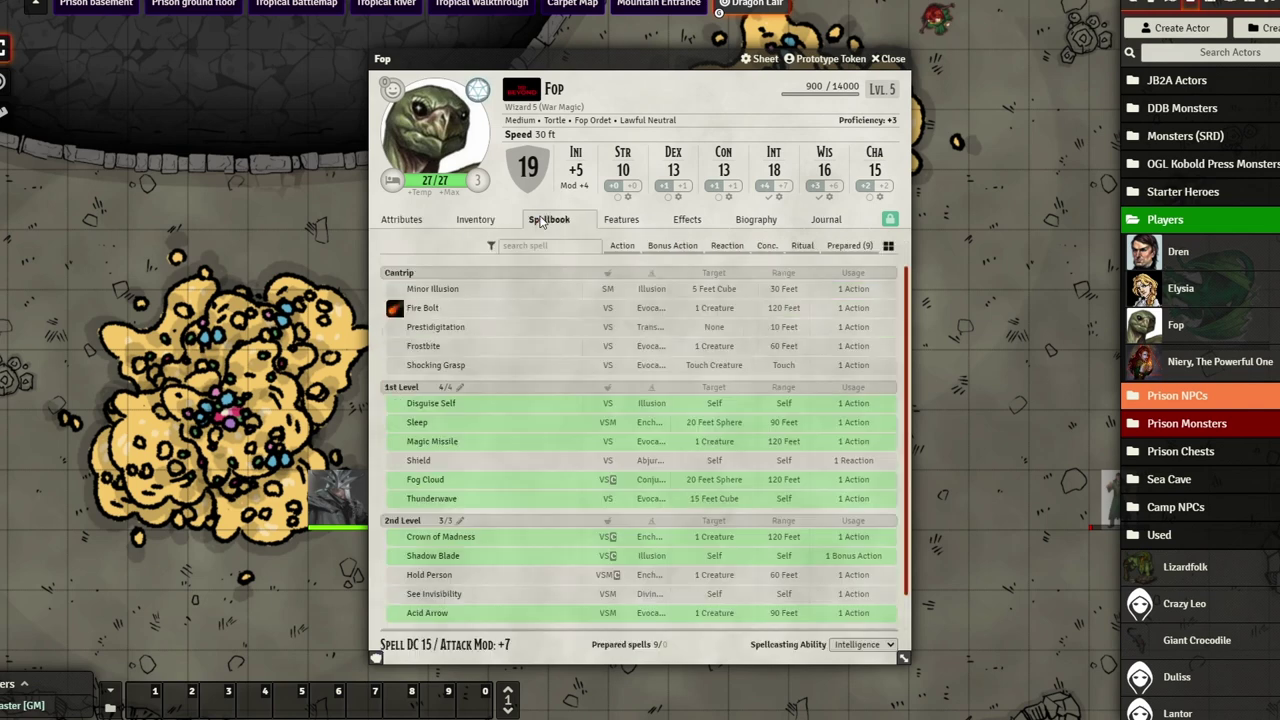
pyautogui.click(621, 224)
pyautogui.click(688, 222)
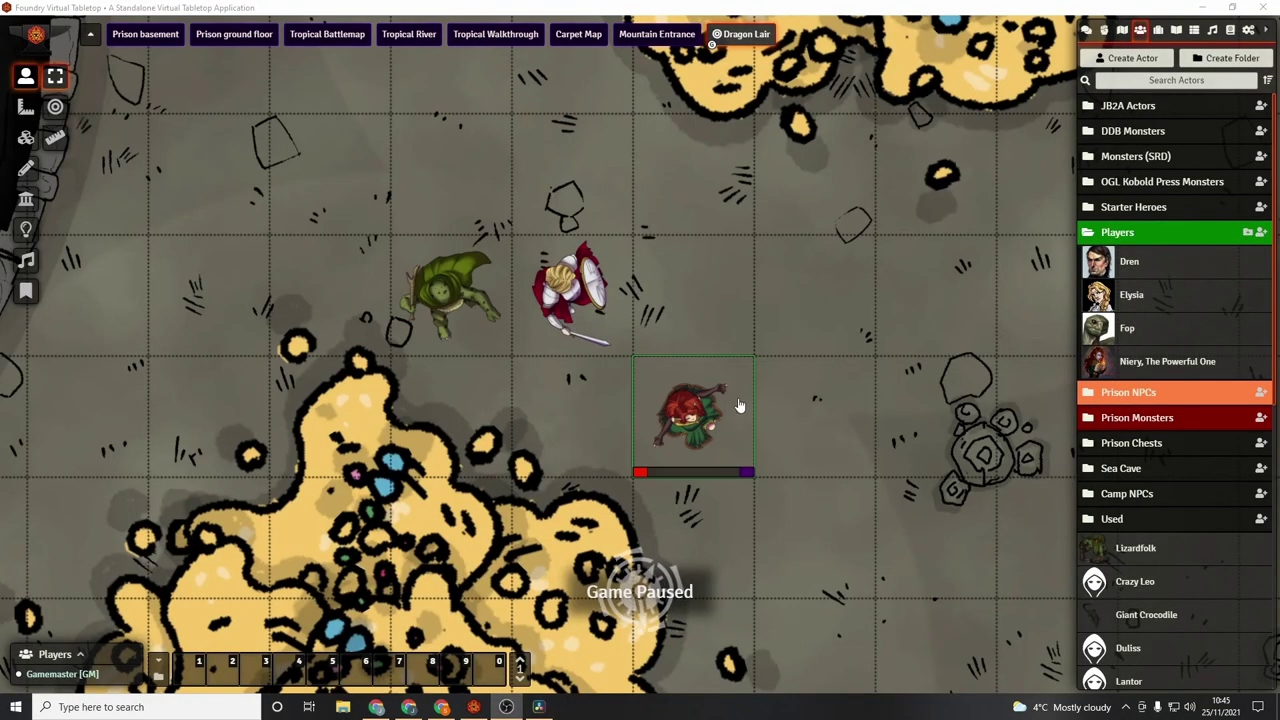
# - Select Niery's token and browse its Inventory, Skills and Conditions token actions
pyautogui.click(718, 409)
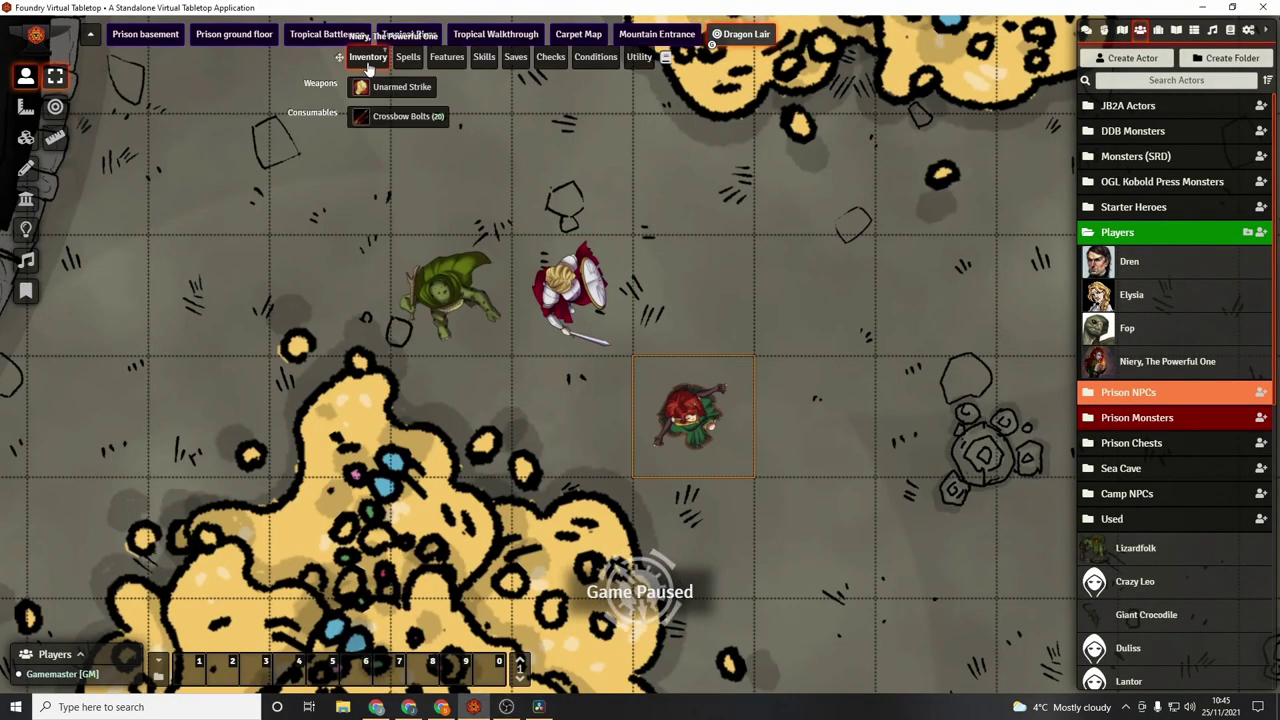
pyautogui.moveTo(447, 58)
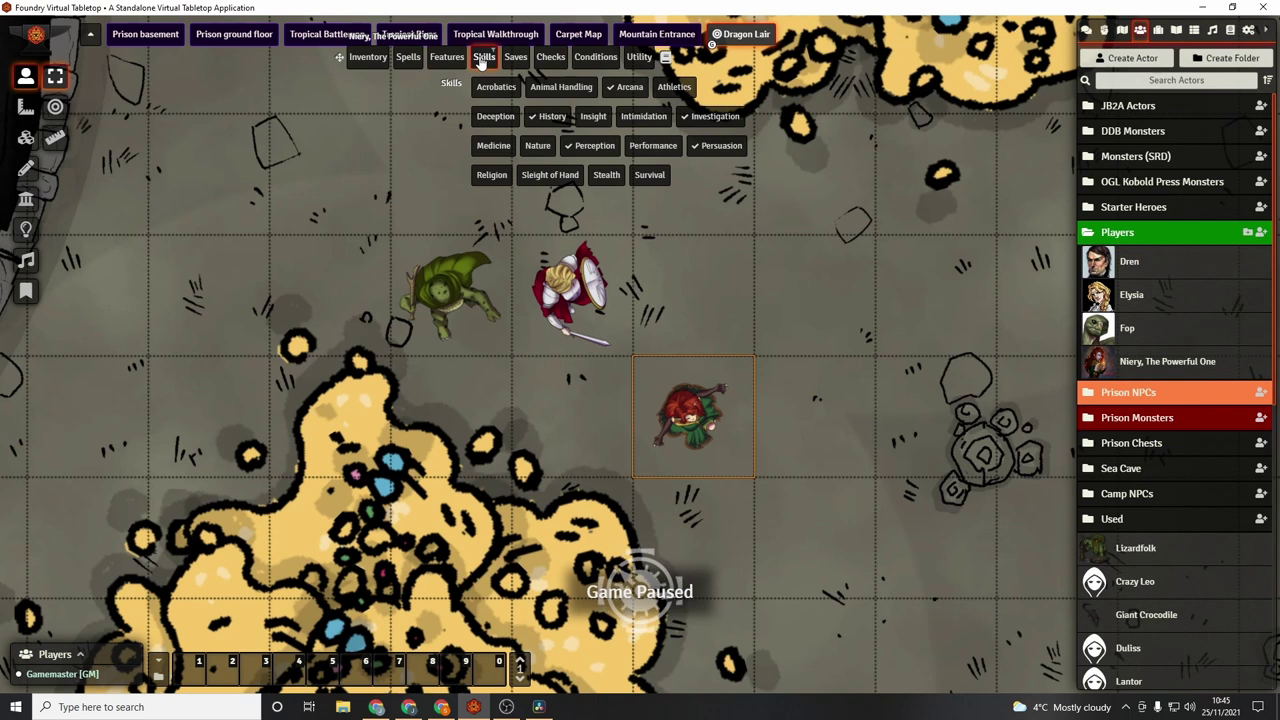
pyautogui.moveTo(542, 60)
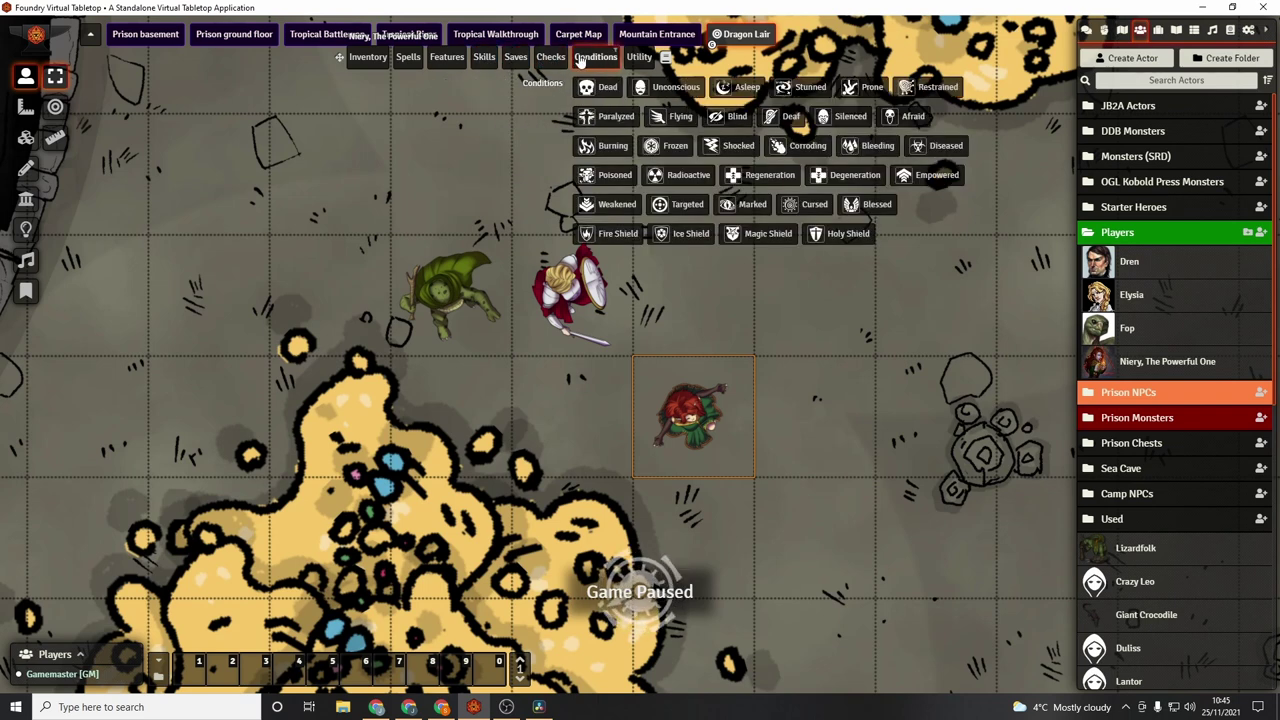
pyautogui.moveTo(636, 60)
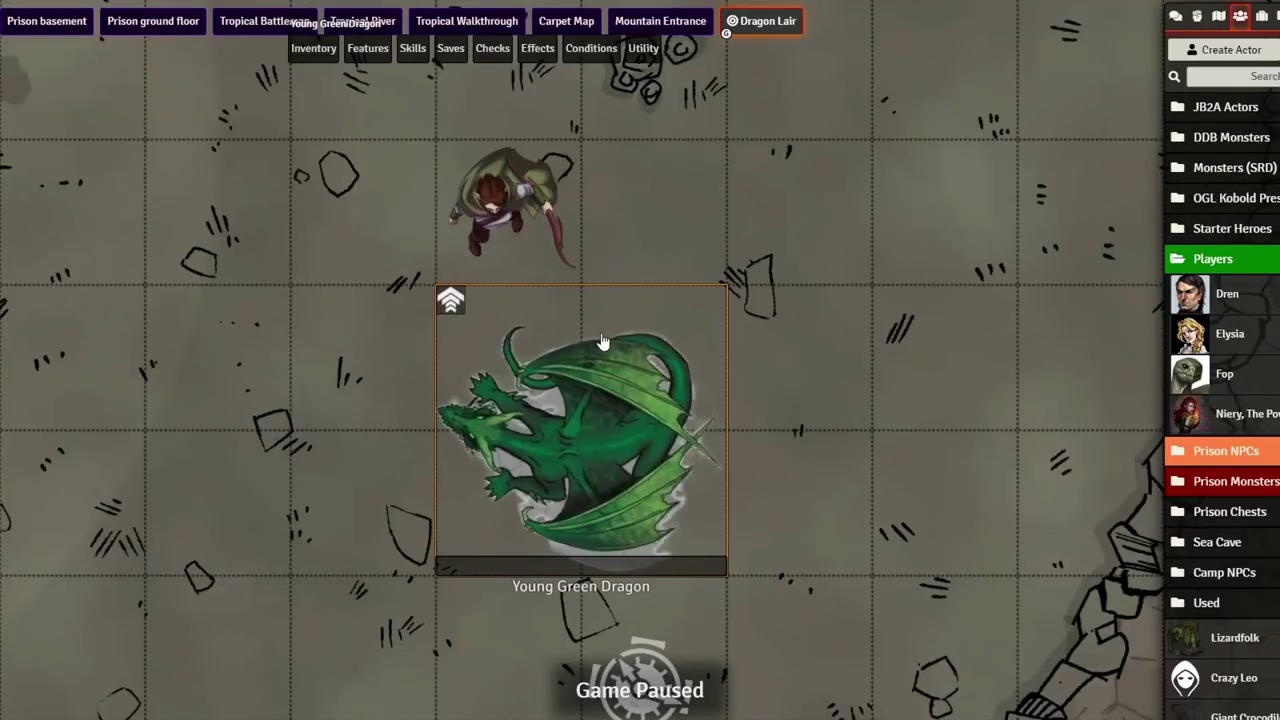
# - Show the Young Green Dragon's Features actions, such as Multiattack and Poison Breath
pyautogui.moveTo(362, 58)
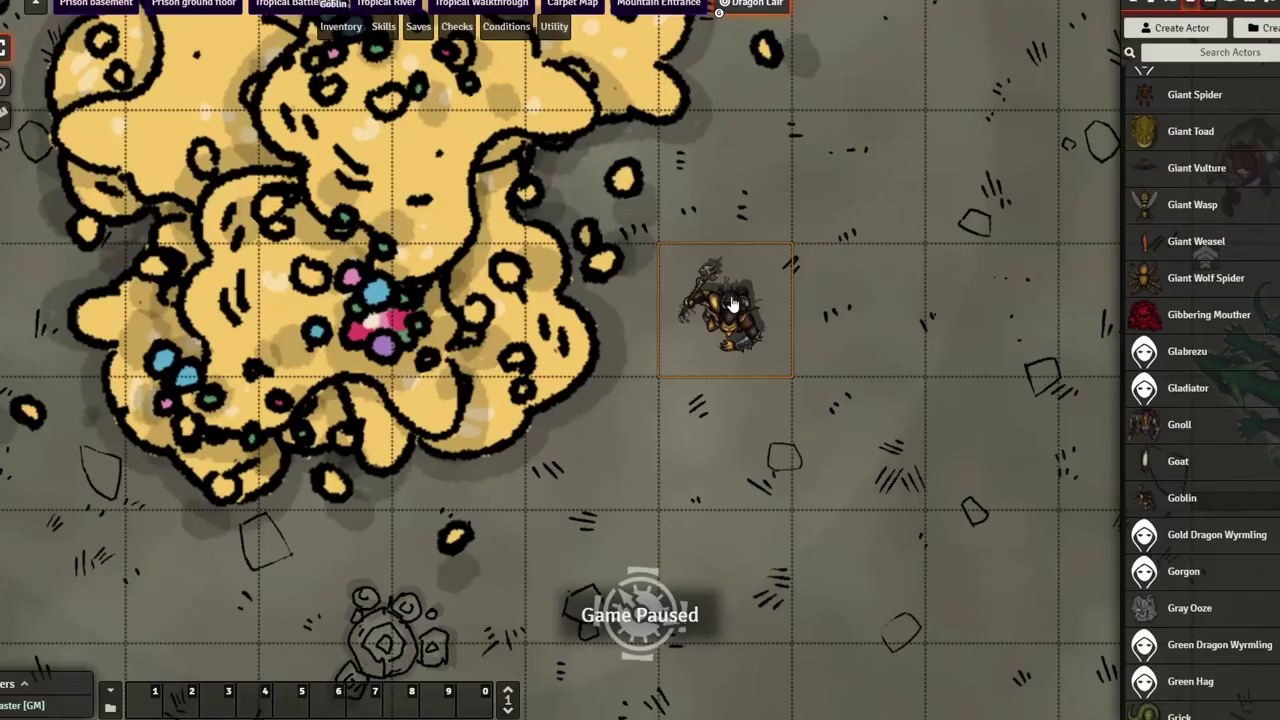
# - Open the Goblin's loot sheet and grant Dren and Niery access so coins split two ways
pyautogui.doubleClick(714, 288)
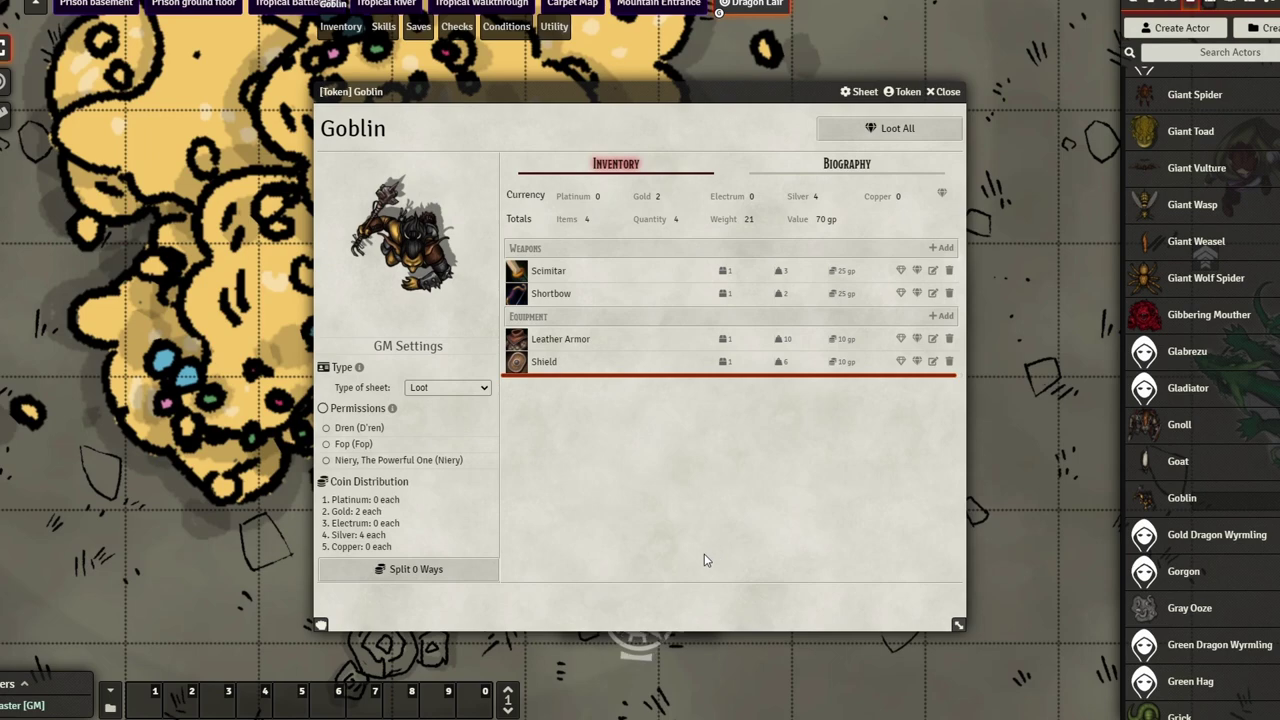
pyautogui.click(946, 91)
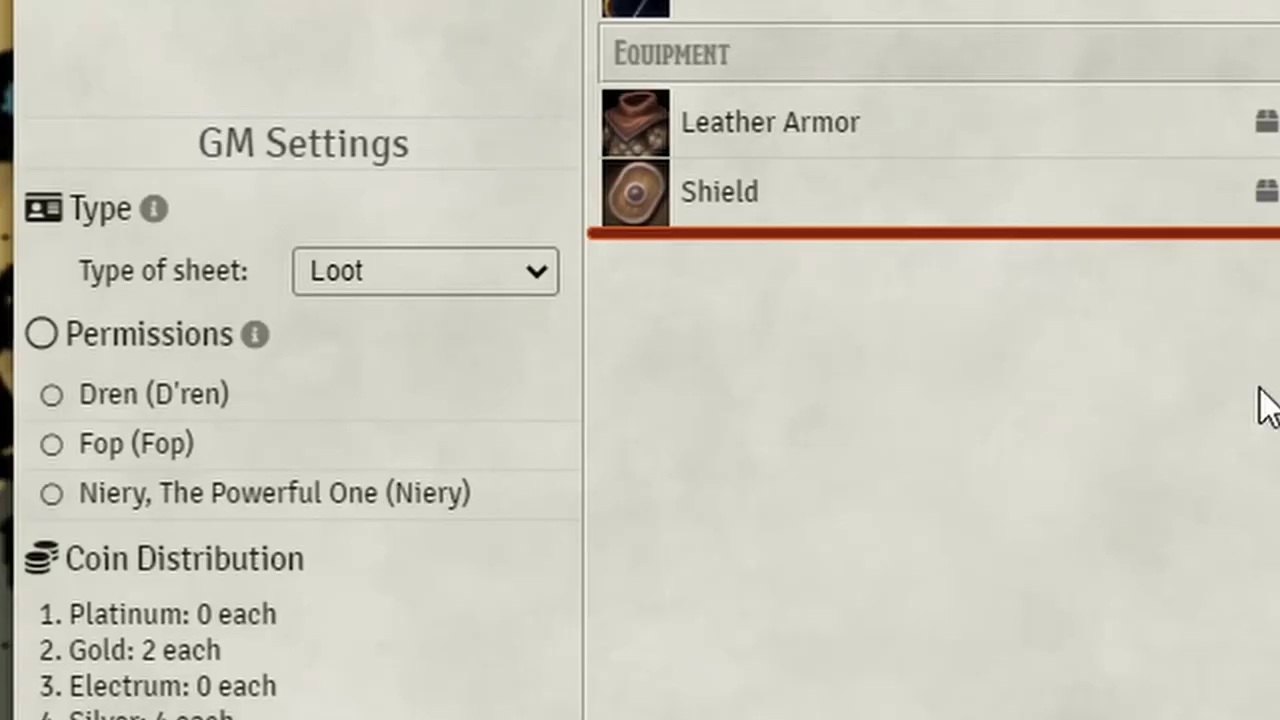
pyautogui.click(52, 396)
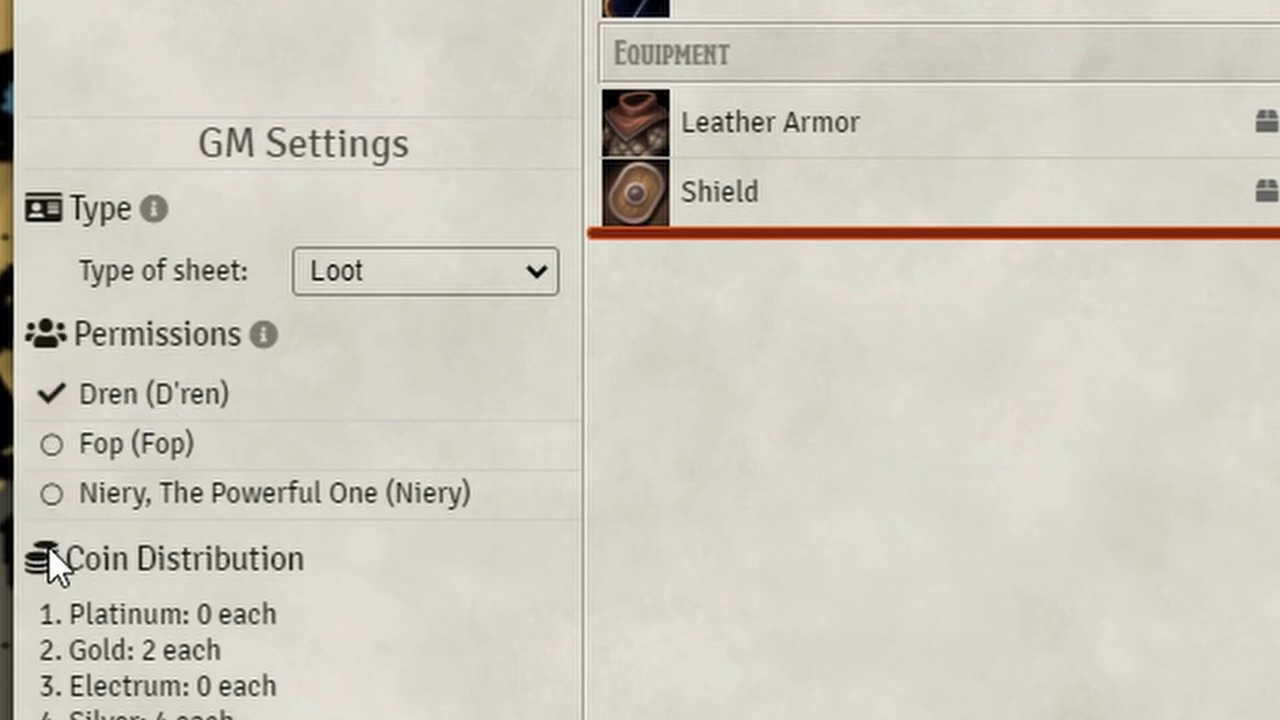
pyautogui.click(51, 493)
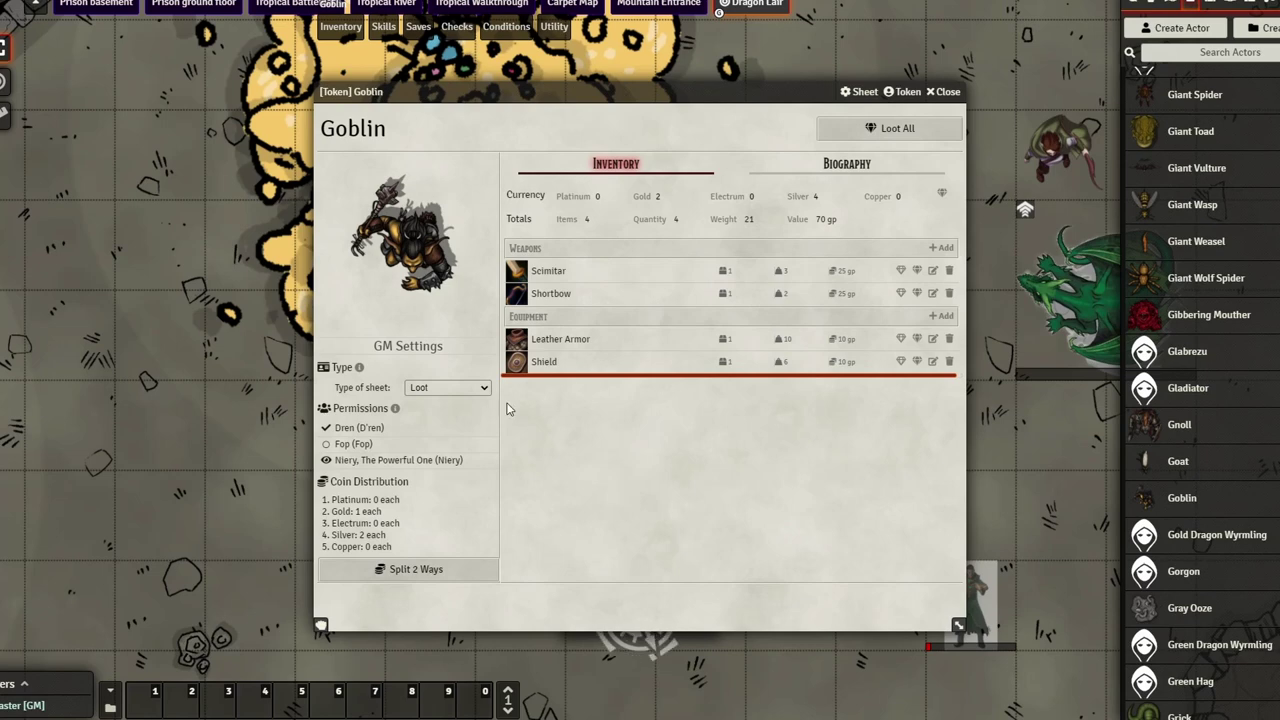
pyautogui.click(445, 387)
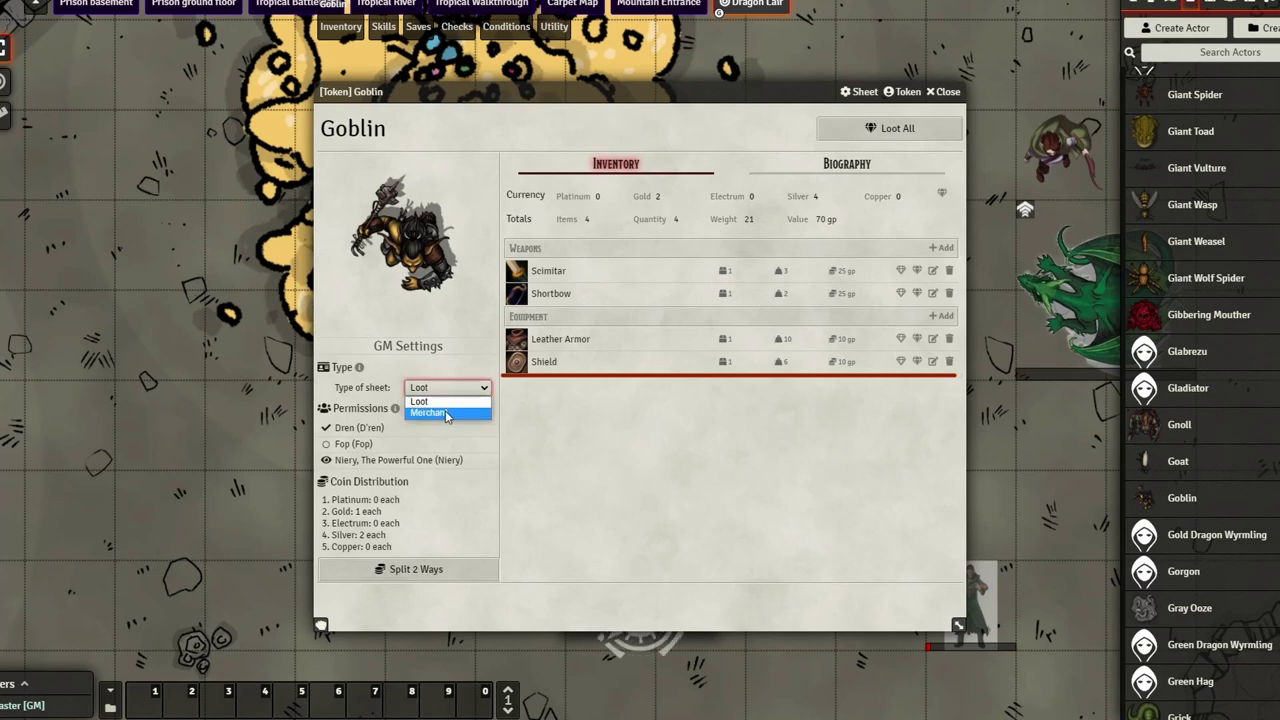
# - Change the Goblin's sheet type to Merchant
pyautogui.click(430, 415)
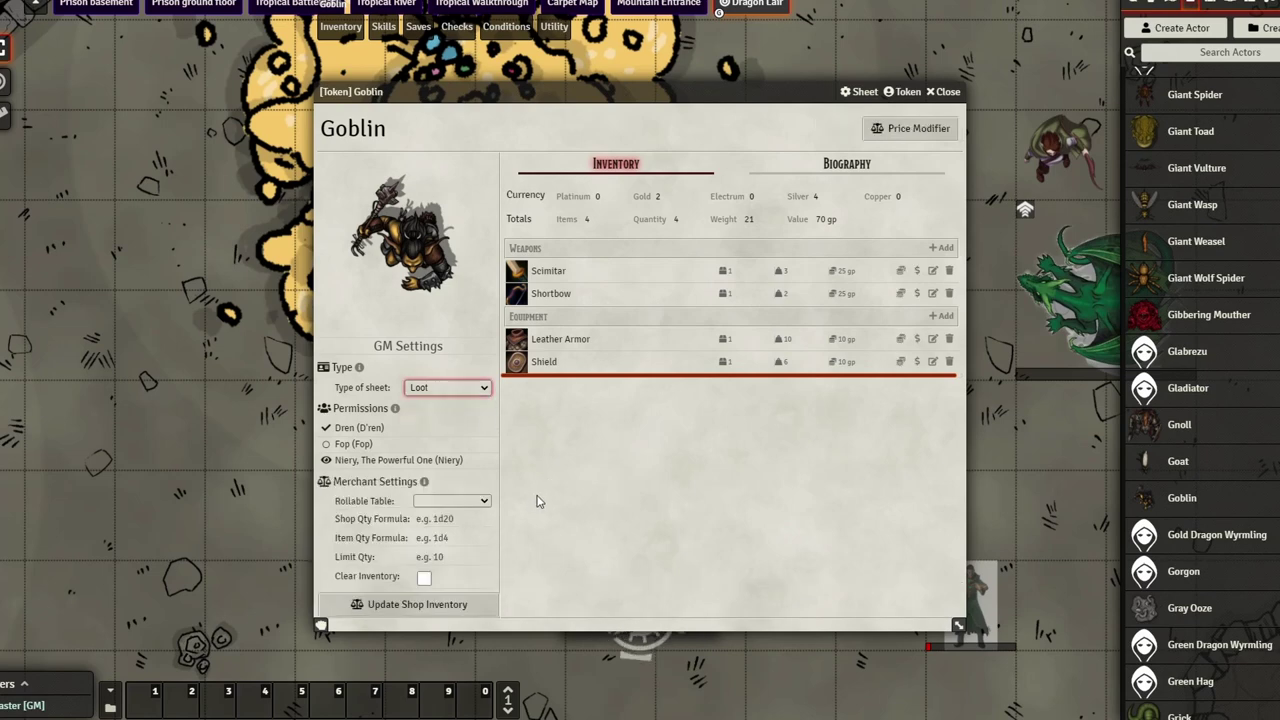